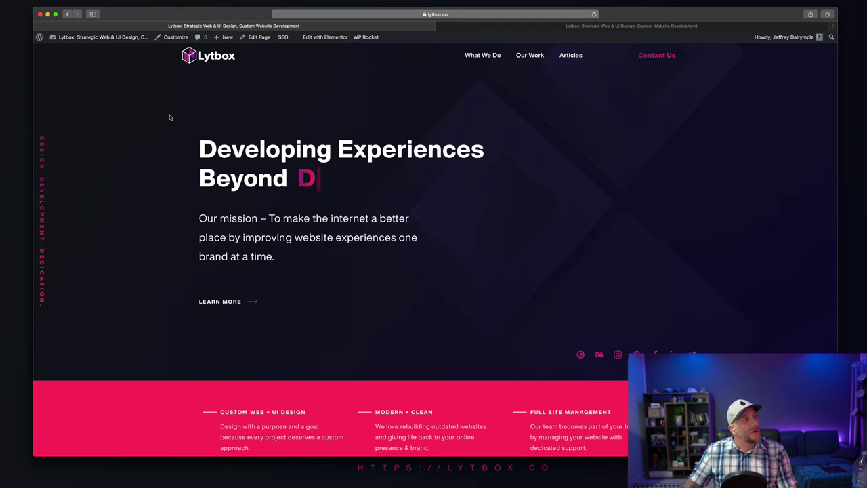
- Open the site's WordPress dashboard and create a popup template named "Quick Messaeg"
left_click(73, 50)
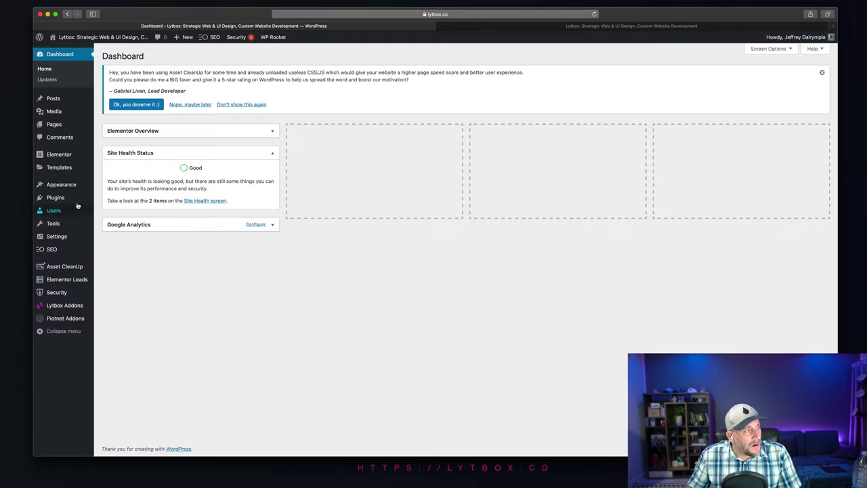
mouse_move(60, 160)
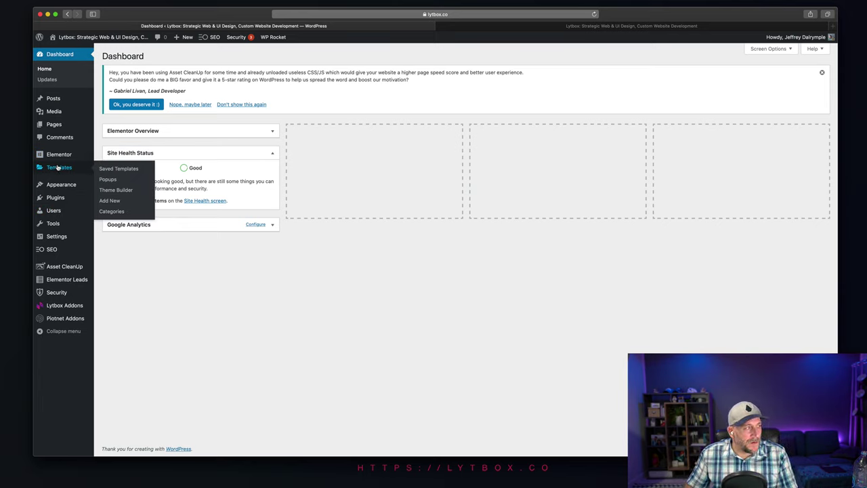
left_click(106, 179)
left_click(121, 162)
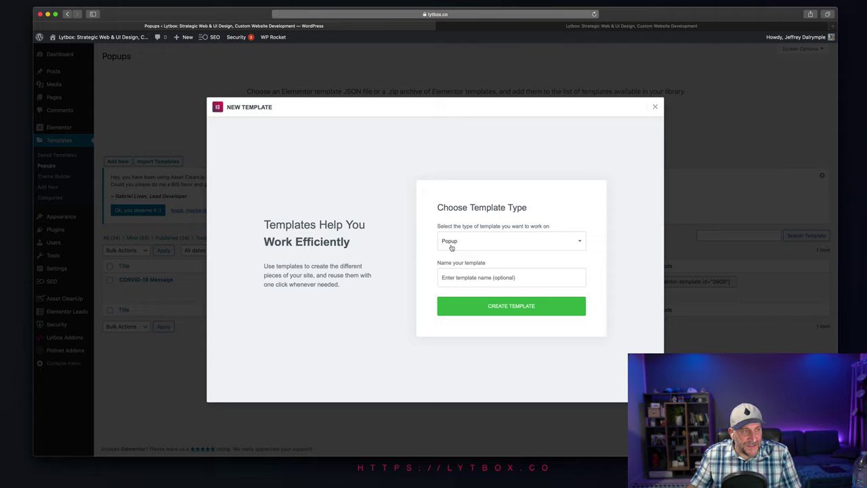
left_click(457, 276)
type("Quick Messaeg")
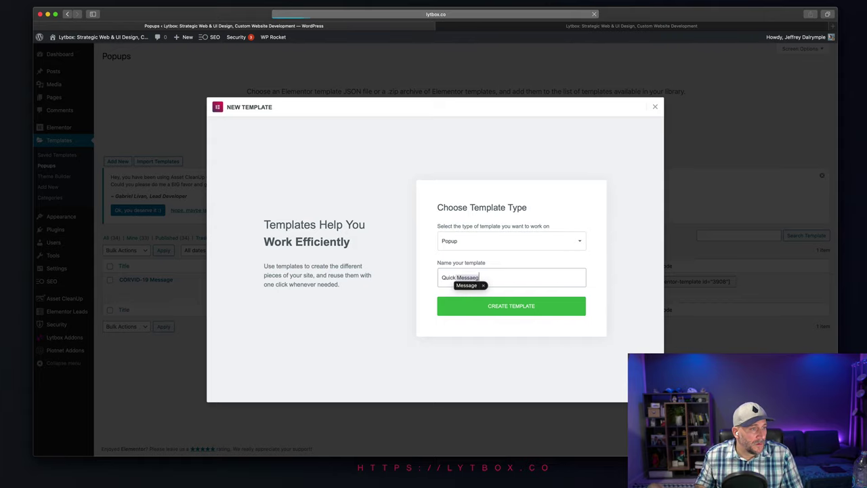
key("Return")
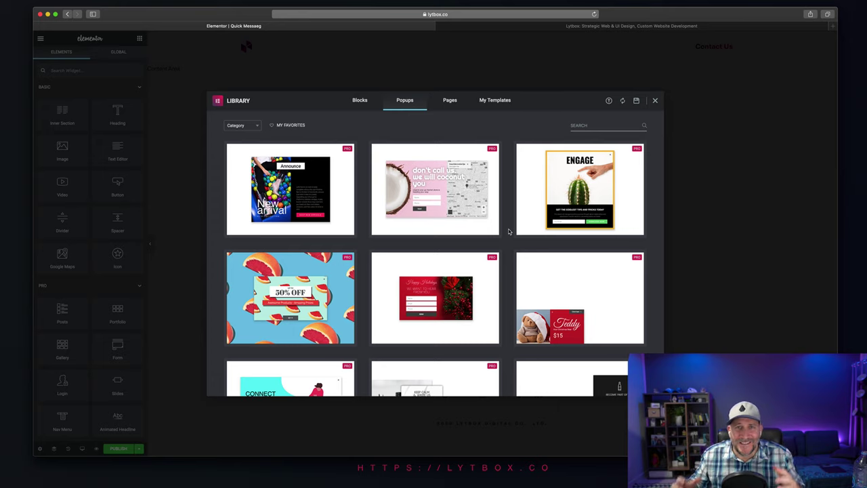
- Dismiss the template library and add a single-column section to the blank popup
left_click(655, 101)
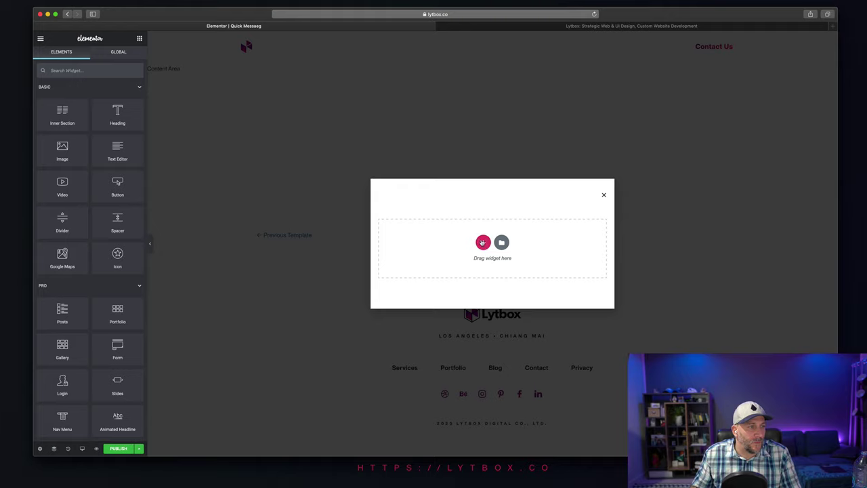
left_click(483, 242)
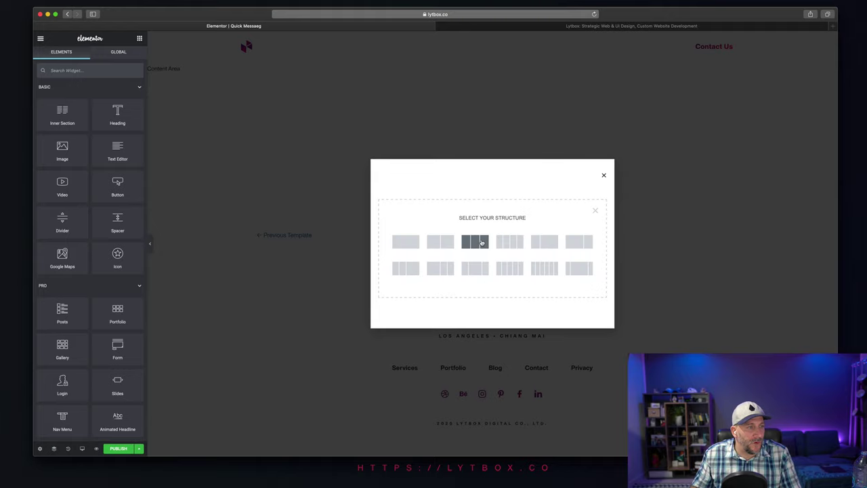
left_click(402, 242)
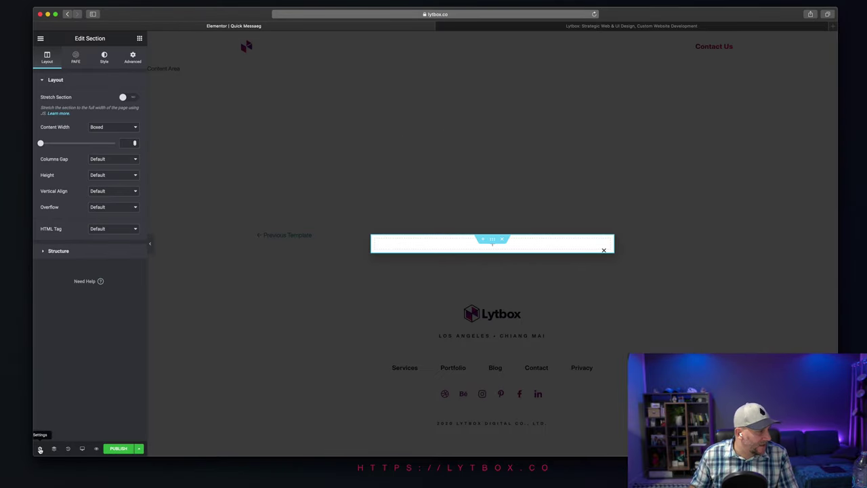
- Set the popup width to 1000 px, with a Fade In entrance animation and a Fade Out exit animation
left_click(40, 450)
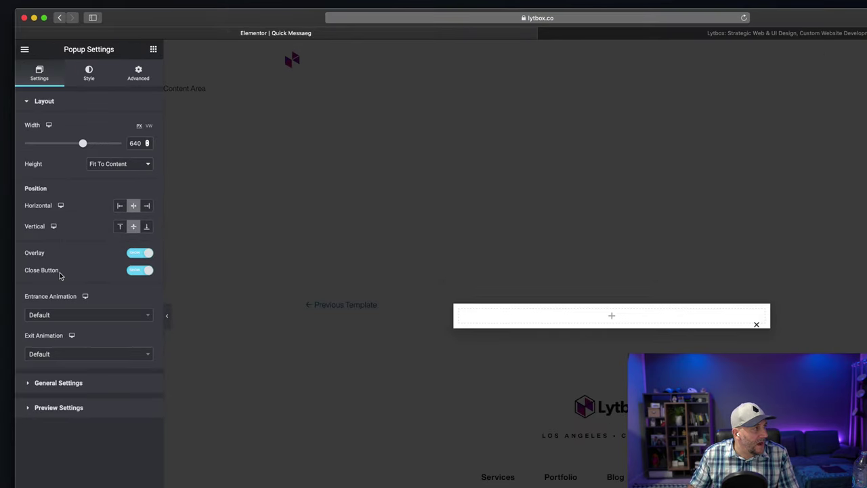
left_click_drag(82, 145, 126, 141)
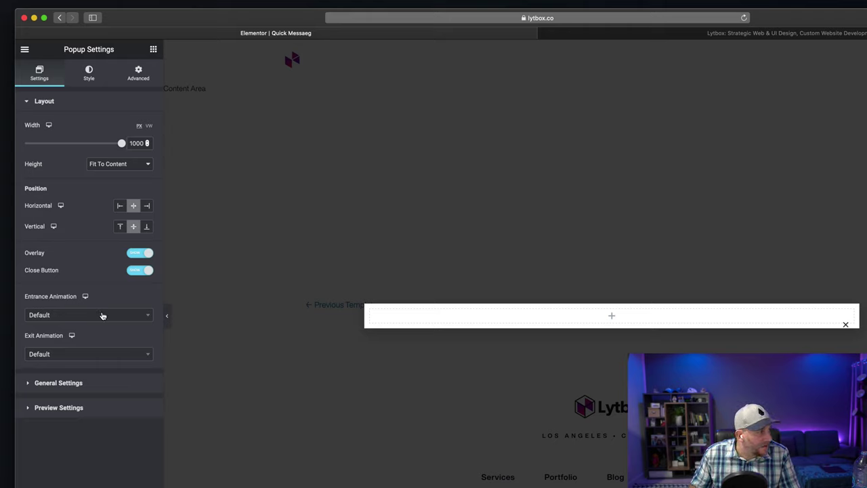
left_click(102, 316)
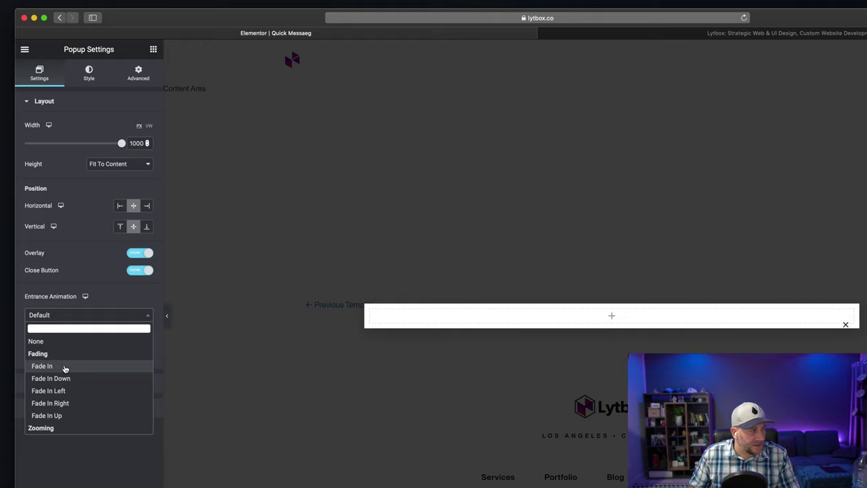
left_click(65, 367)
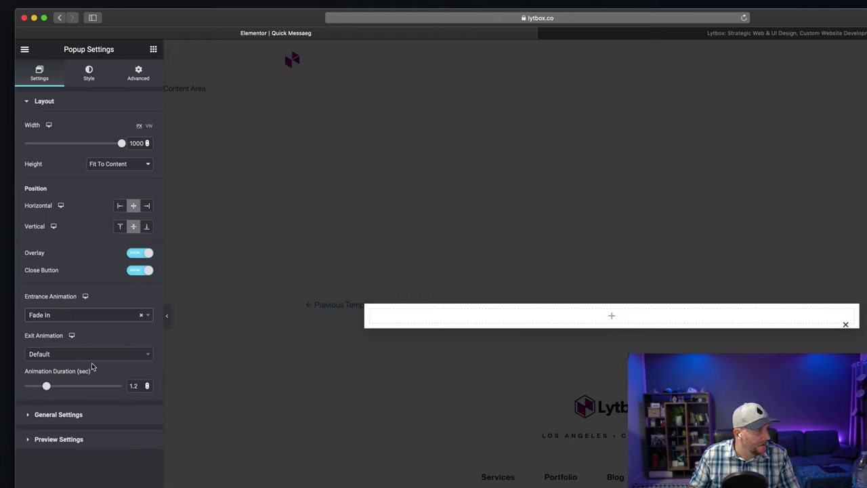
left_click(74, 353)
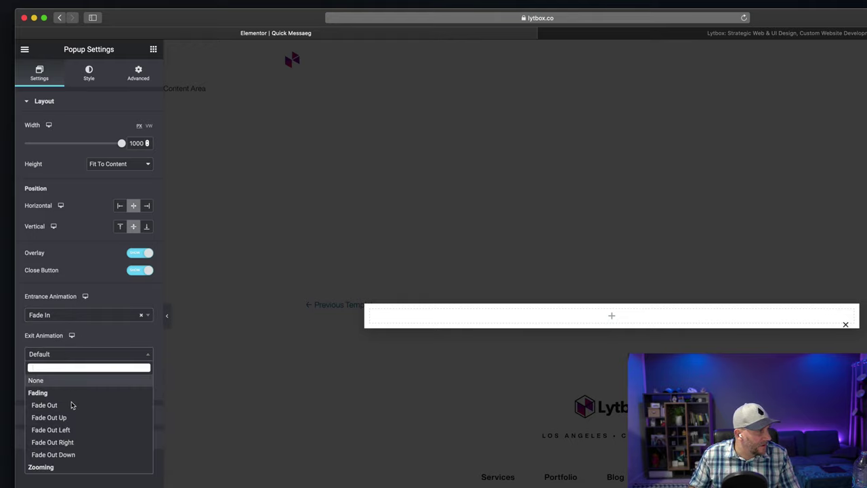
left_click(72, 406)
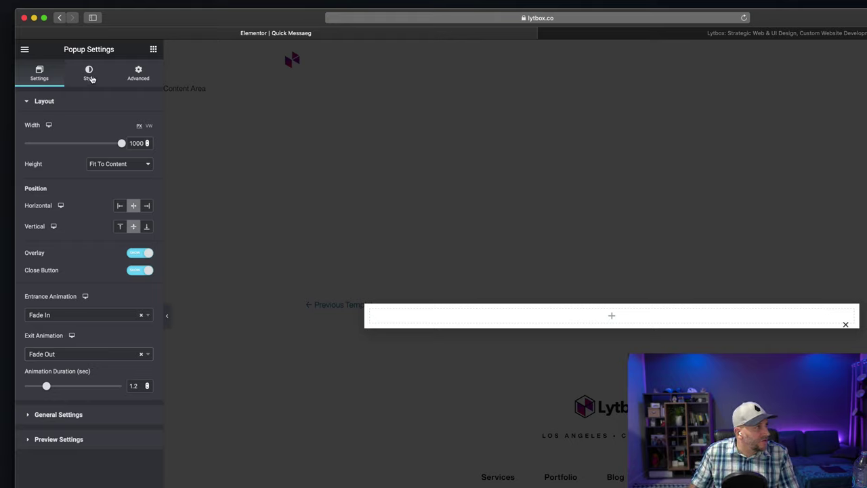
- Set the popup overlay to the dark swatch rgb(16, 19, 23) at about half opacity, and open the close button's style settings
left_click(89, 76)
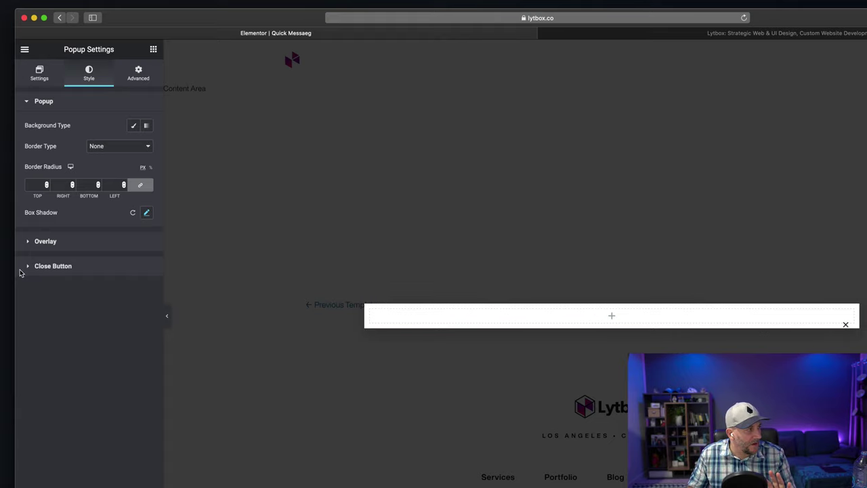
left_click(42, 242)
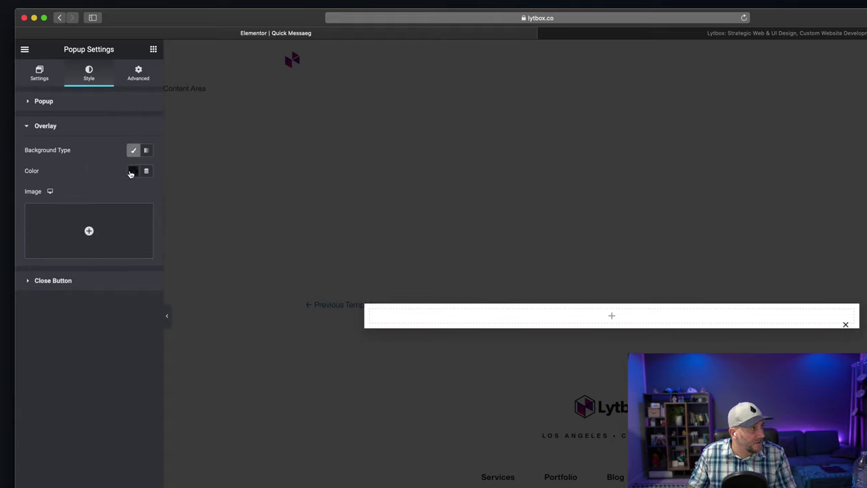
left_click(132, 171)
left_click(112, 195)
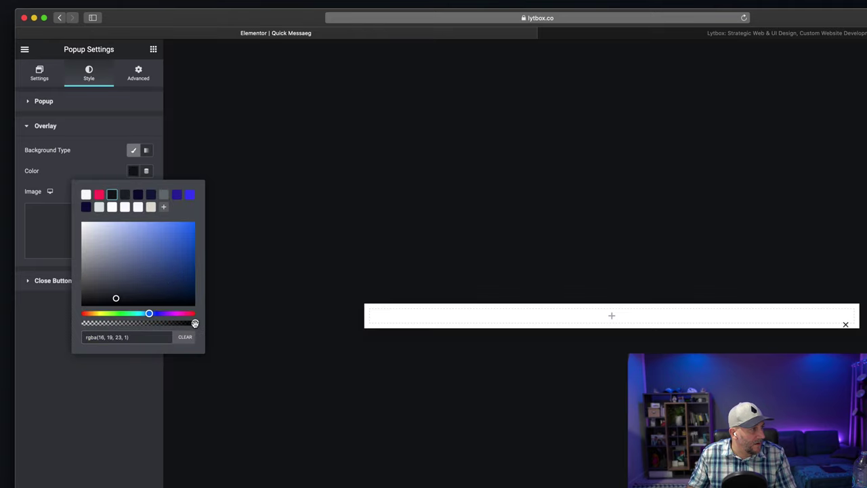
left_click_drag(195, 323, 136, 323)
left_click(86, 167)
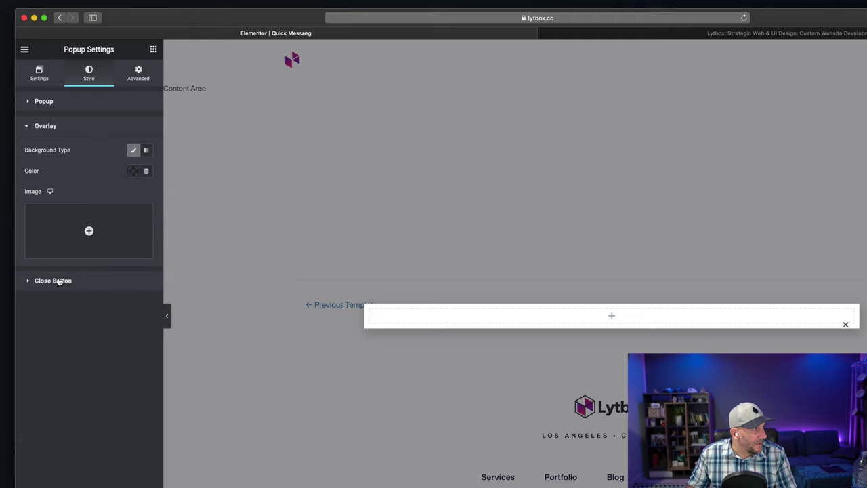
left_click(59, 281)
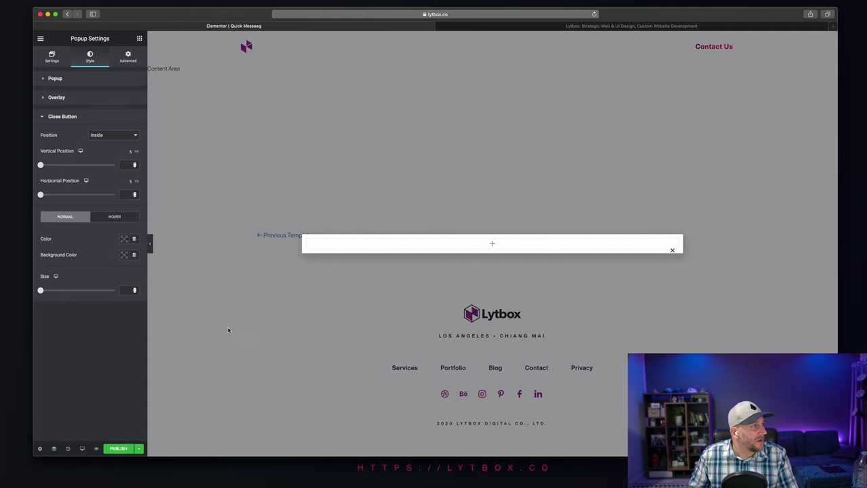
mouse_move(476, 251)
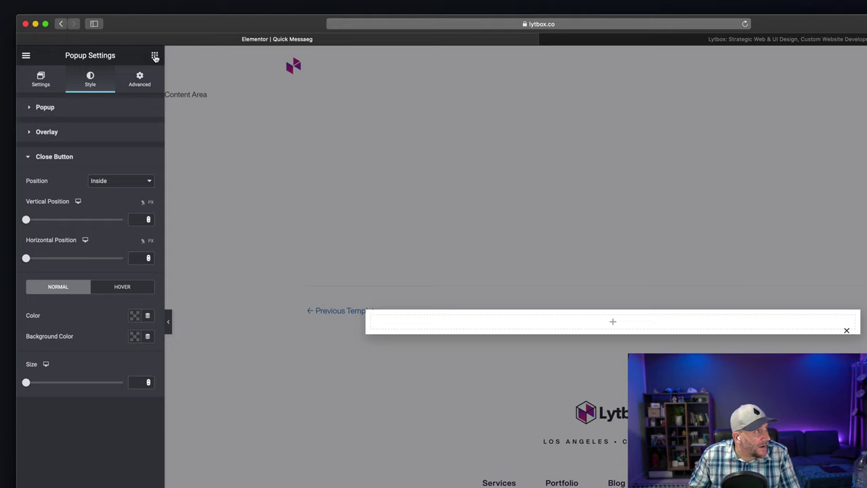
- Add a Heading, a Text Editor below it and a Button below the text to the popup's column
left_click(155, 56)
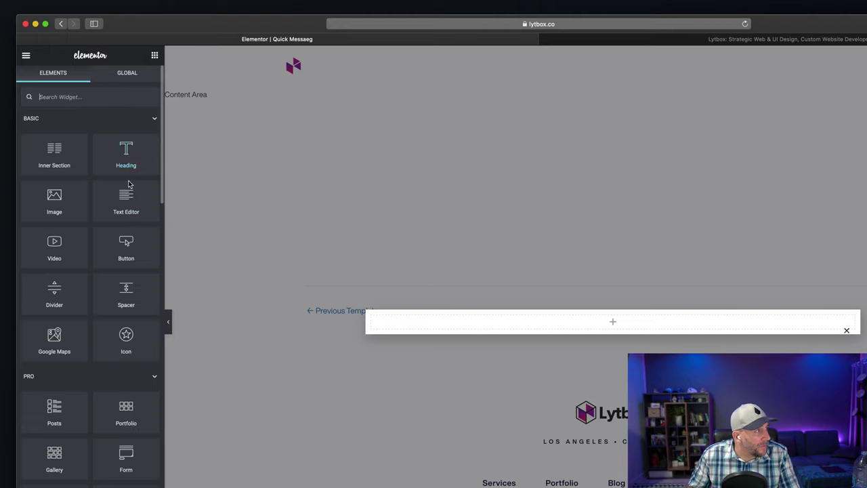
left_click_drag(127, 157, 598, 322)
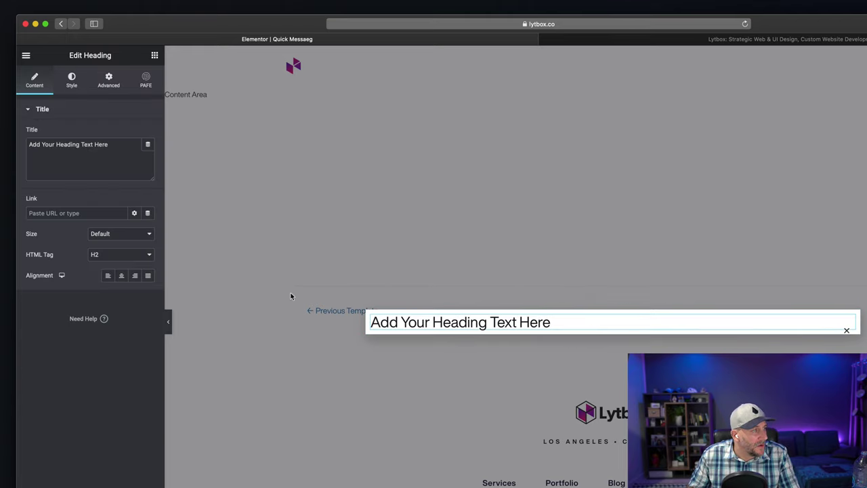
left_click(155, 56)
left_click_drag(129, 210, 466, 332)
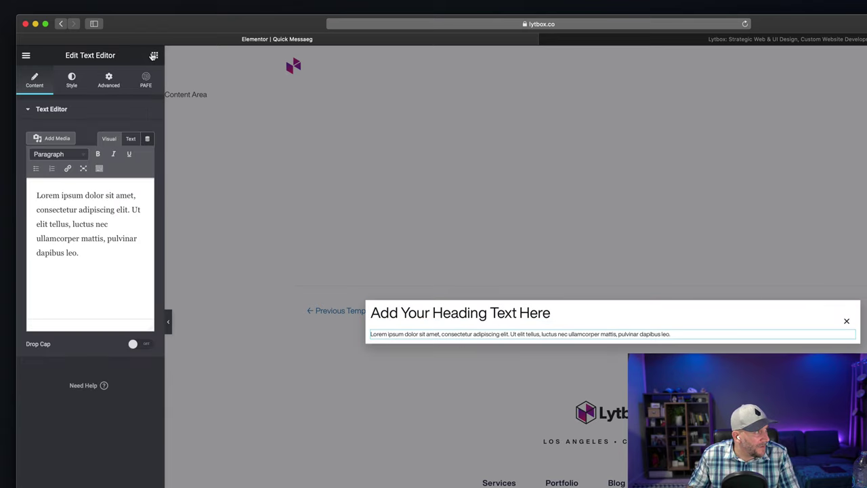
left_click(155, 55)
left_click_drag(126, 245, 466, 353)
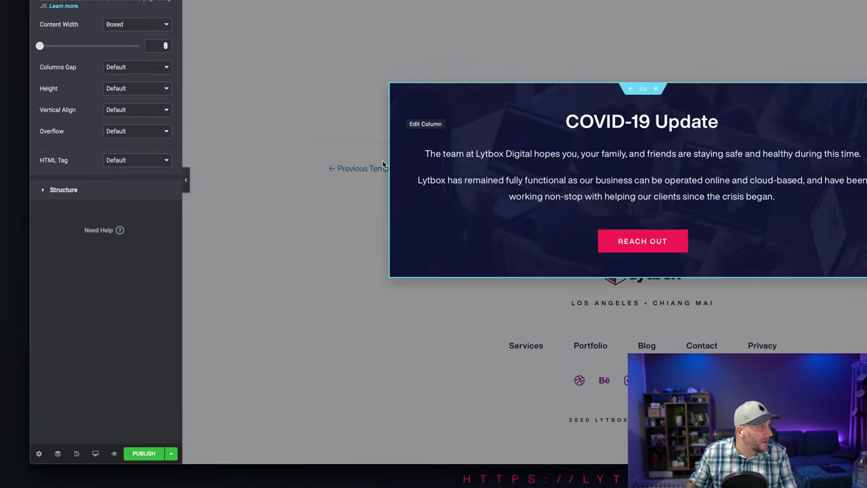
- Style the popup's close button with colour #FFFFFF and size 32
left_click(39, 454)
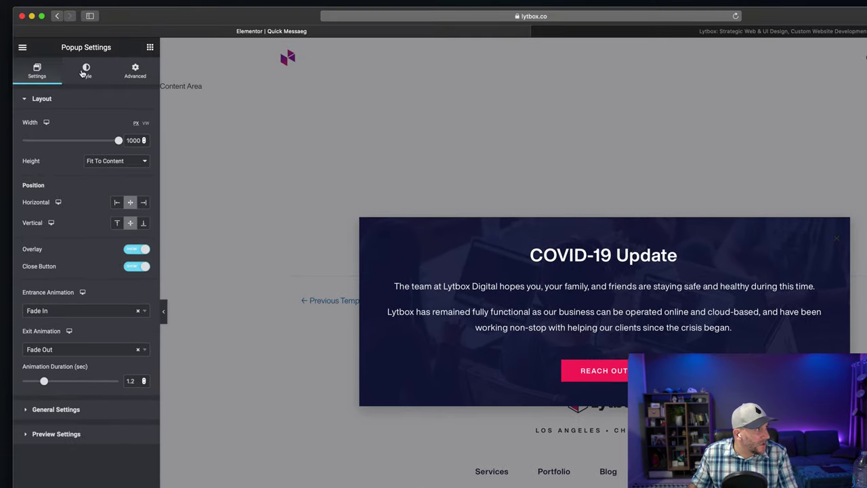
left_click(85, 71)
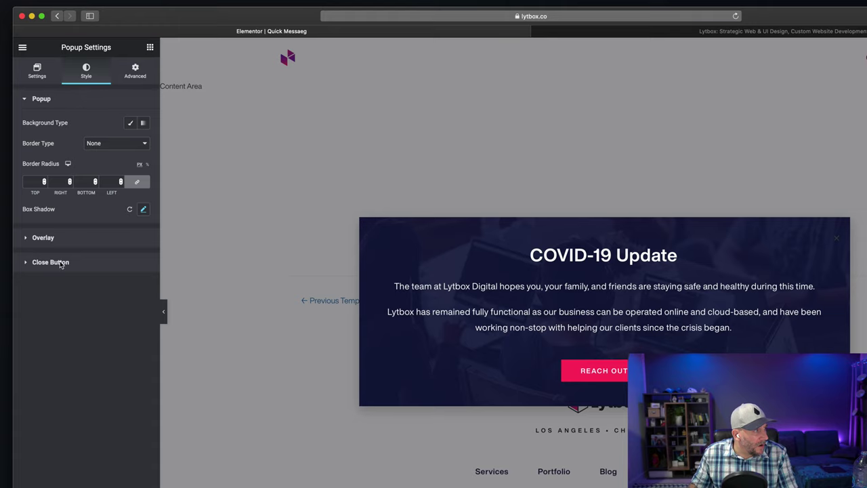
left_click(58, 262)
left_click(130, 306)
left_click(82, 329)
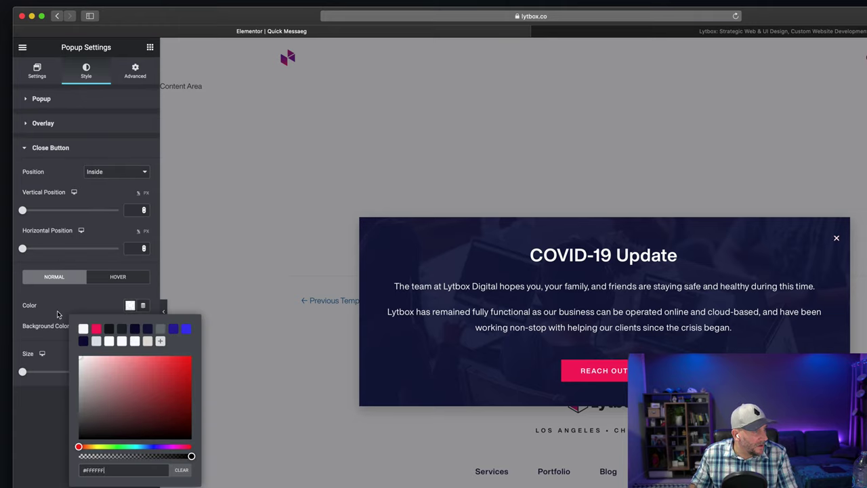
left_click(61, 337)
left_click_drag(21, 373, 55, 374)
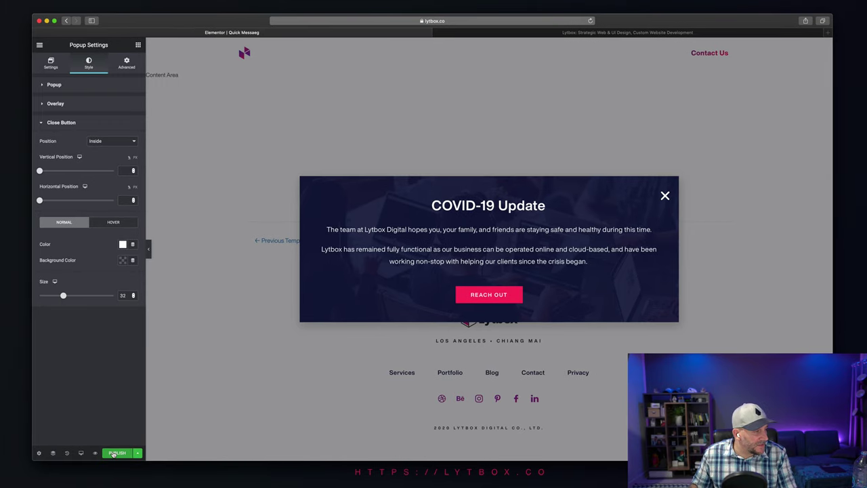
- Start publishing the popup and add a display condition that includes the Entire Site
left_click(117, 453)
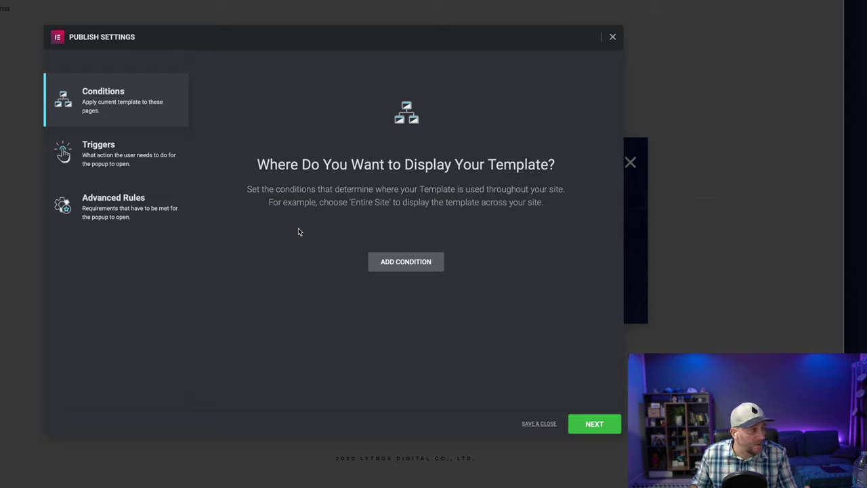
left_click(417, 267)
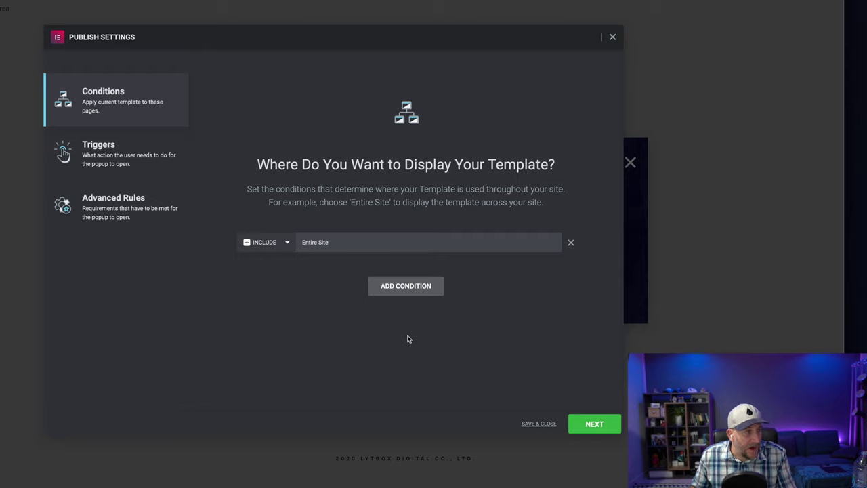
left_click(342, 245)
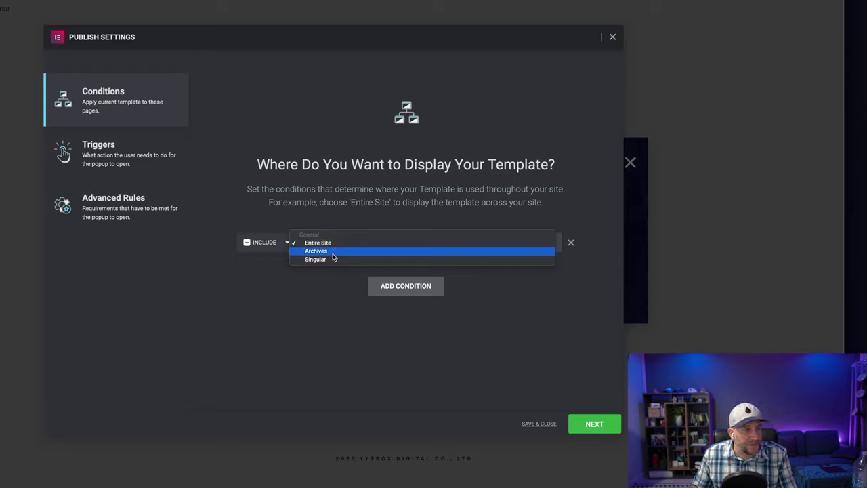
left_click(311, 290)
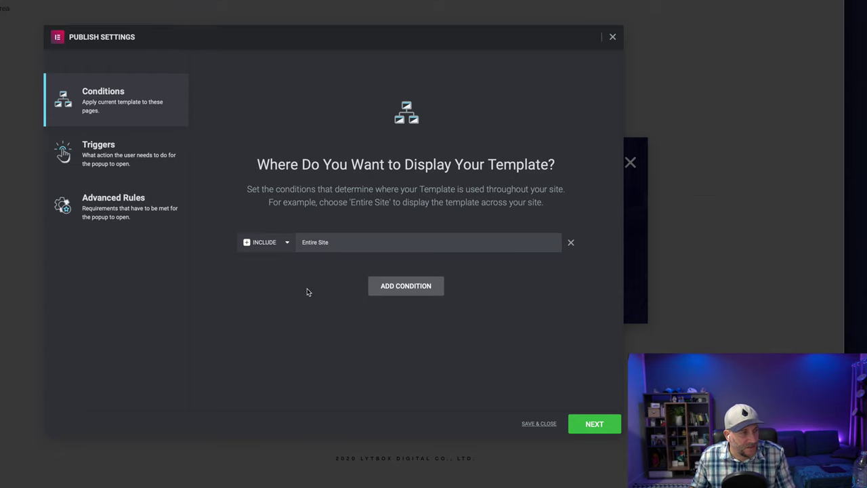
- Enable the On Page Load trigger and set its delay to 2 seconds
left_click(588, 425)
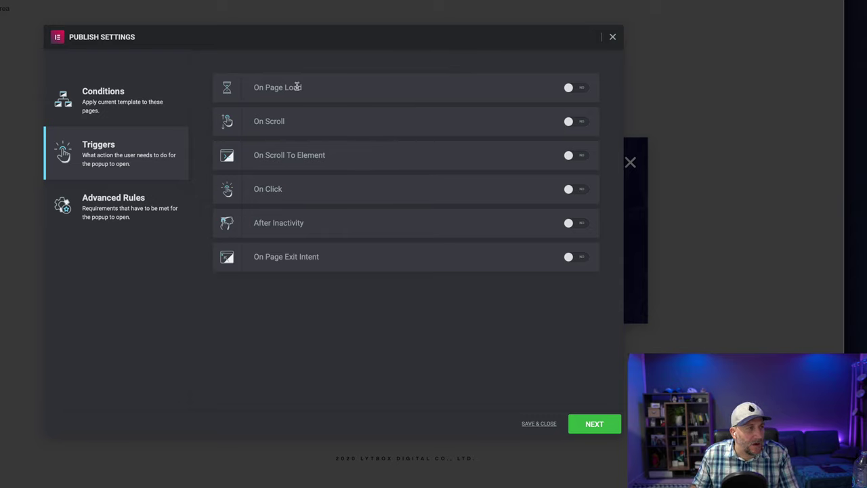
left_click(579, 87)
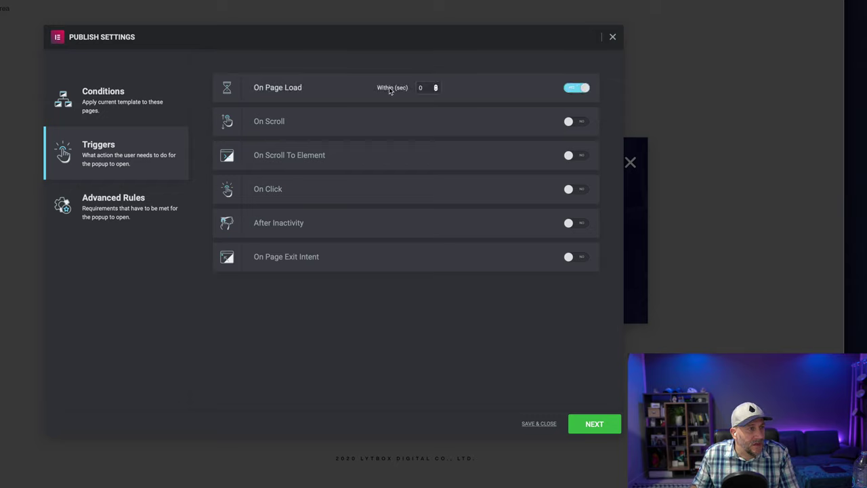
left_click(436, 87)
left_click(436, 87)
left_click(435, 87)
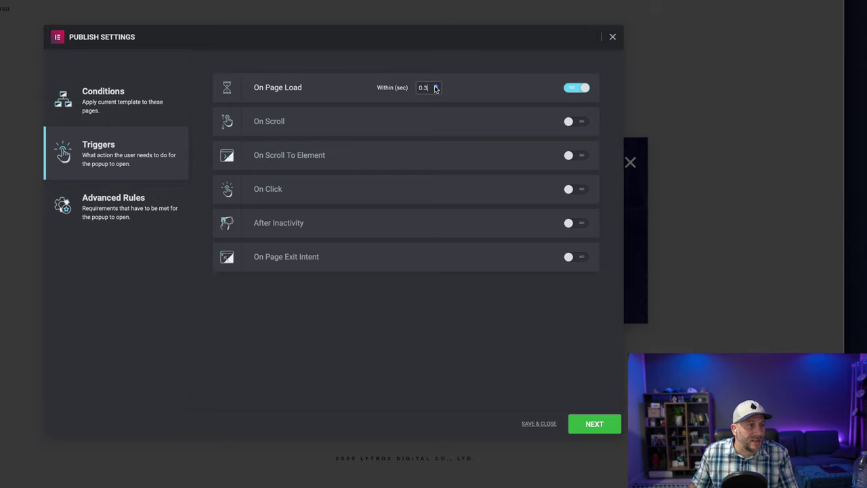
left_click(435, 87)
left_click(435, 87)
left_click(436, 87)
left_click(435, 87)
left_click(436, 90)
left_click(436, 89)
left_click(436, 90)
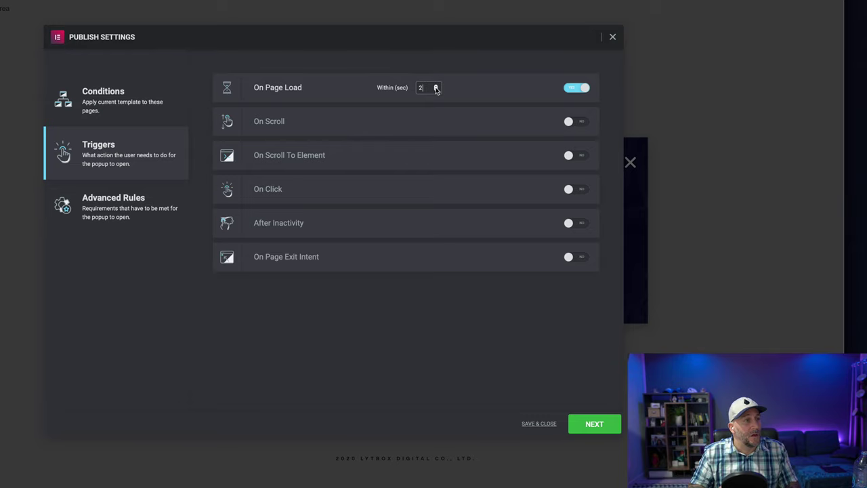
type(".6")
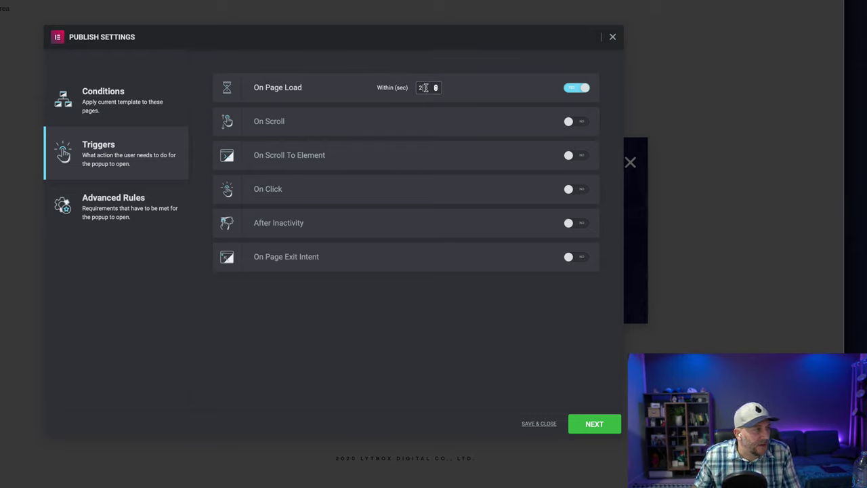
- Enable the advanced rule to show the popup up to 1 time, counted On Open, and save the publish settings
left_click(589, 425)
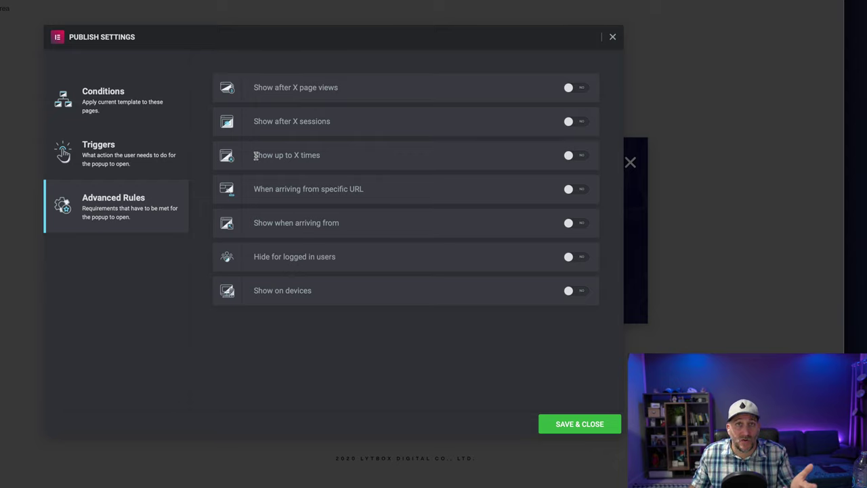
left_click(581, 157)
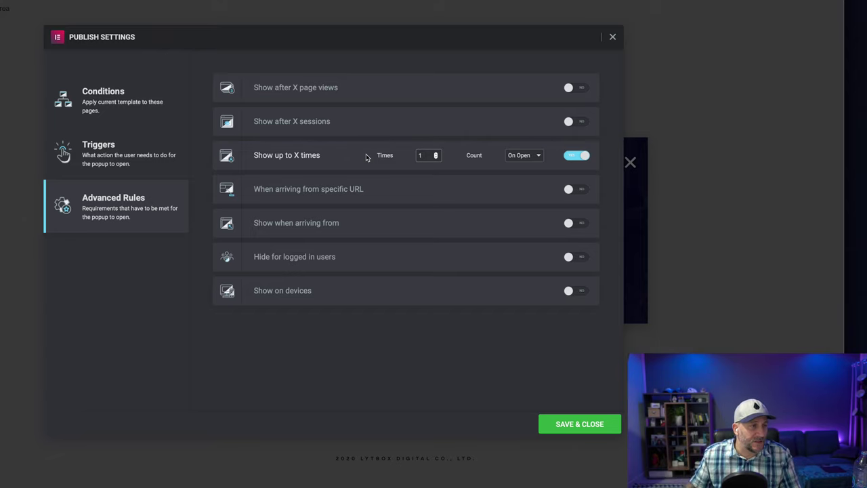
left_click(571, 428)
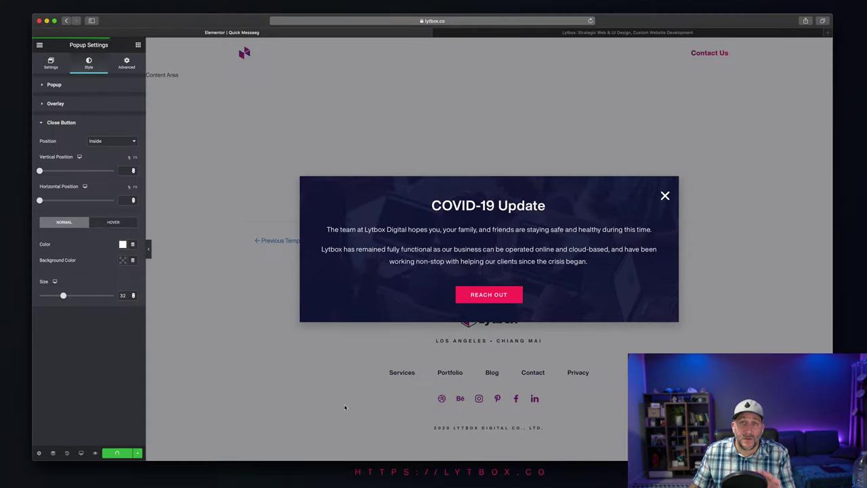